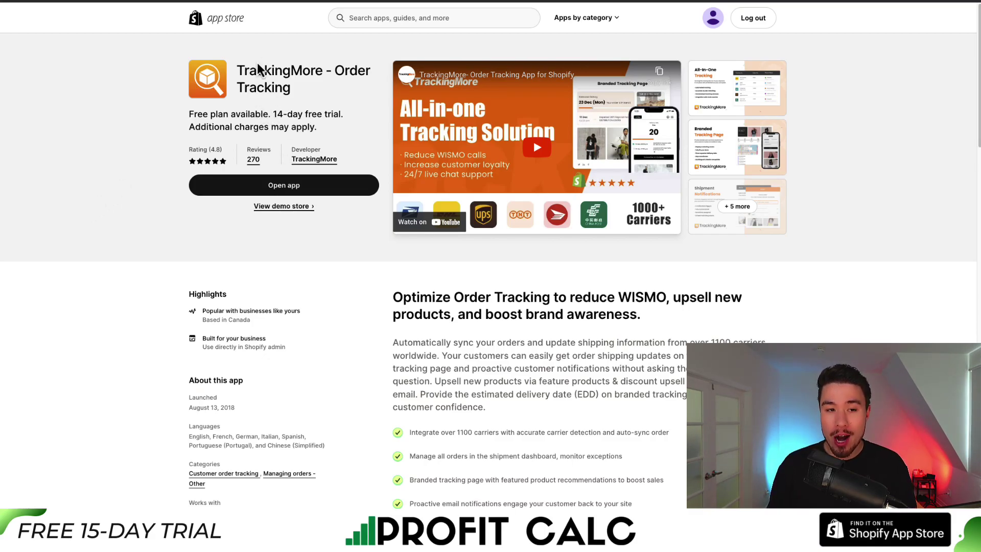
# Step: Read through the TrackingMore - Order Tracking App Store listing and pricing, highlighting the app title
pyautogui.moveTo(249, 68); pyautogui.dragTo(307, 63)
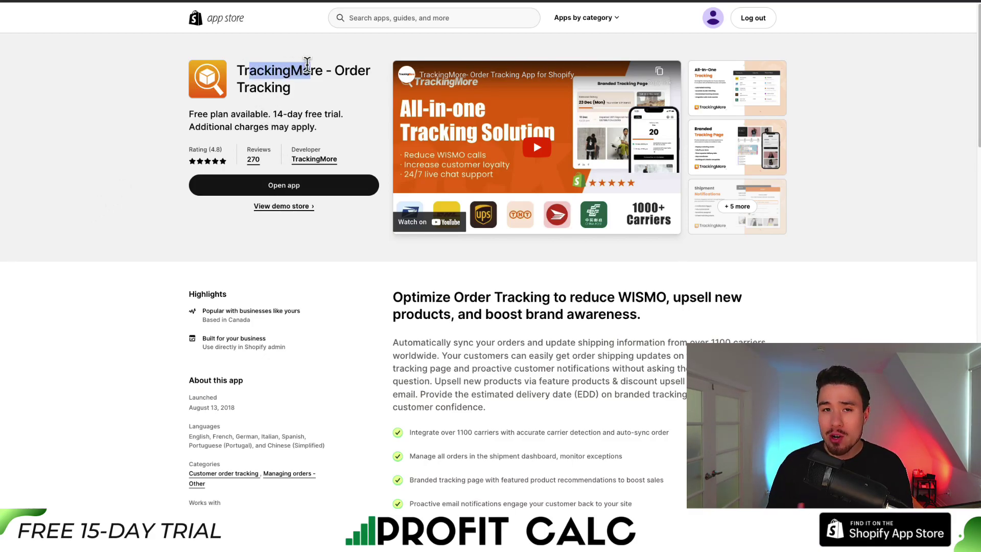
pyautogui.scroll(-10, 256, 202)
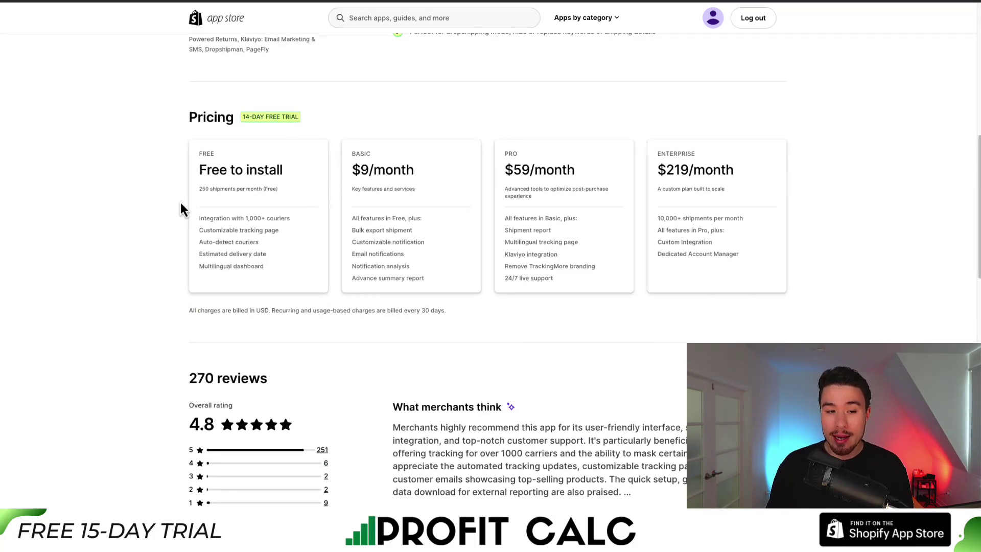
pyautogui.moveTo(197, 193); pyautogui.dragTo(283, 197)
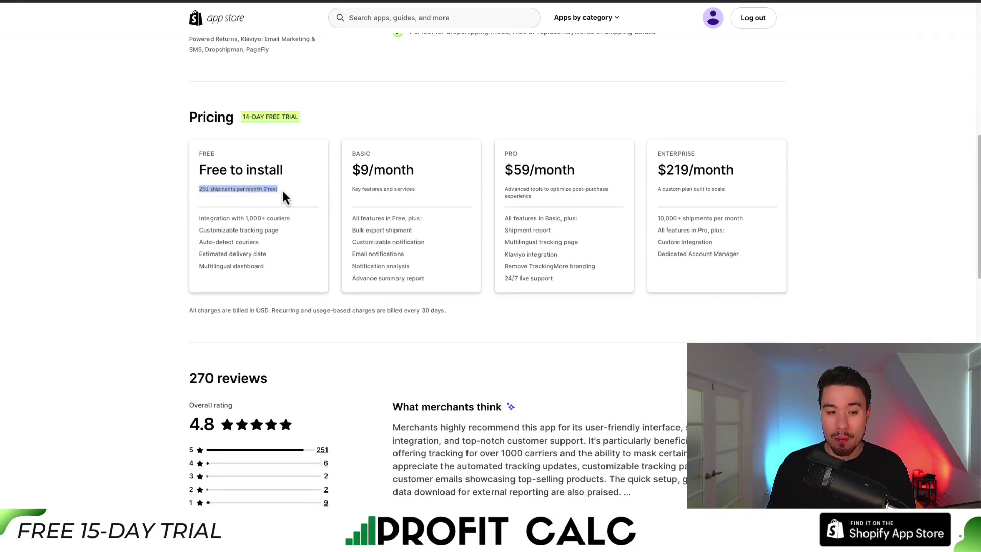
pyautogui.scroll(1, 212, 278)
pyautogui.moveTo(216, 278); pyautogui.dragTo(276, 280)
pyautogui.scroll(9, 109, 300)
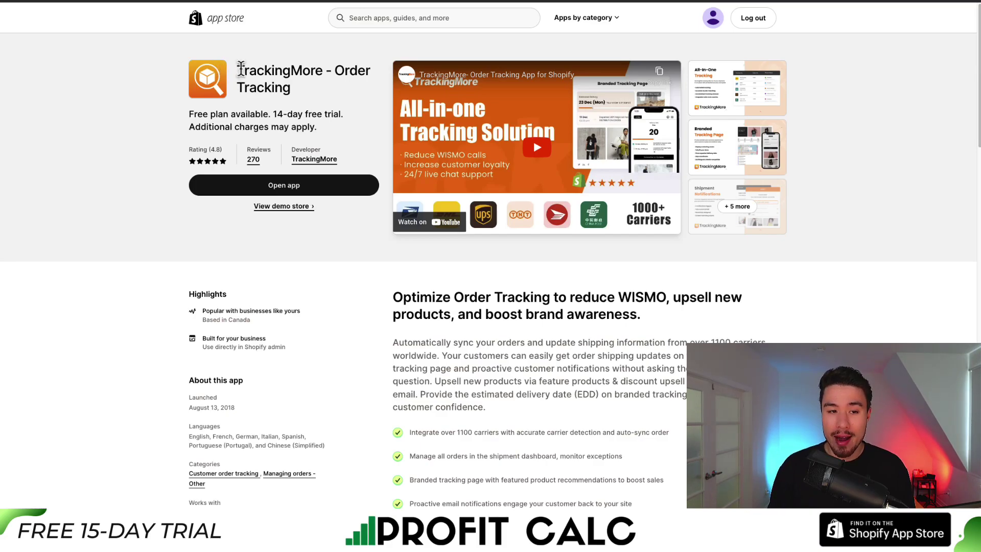
pyautogui.moveTo(237, 72); pyautogui.dragTo(296, 72)
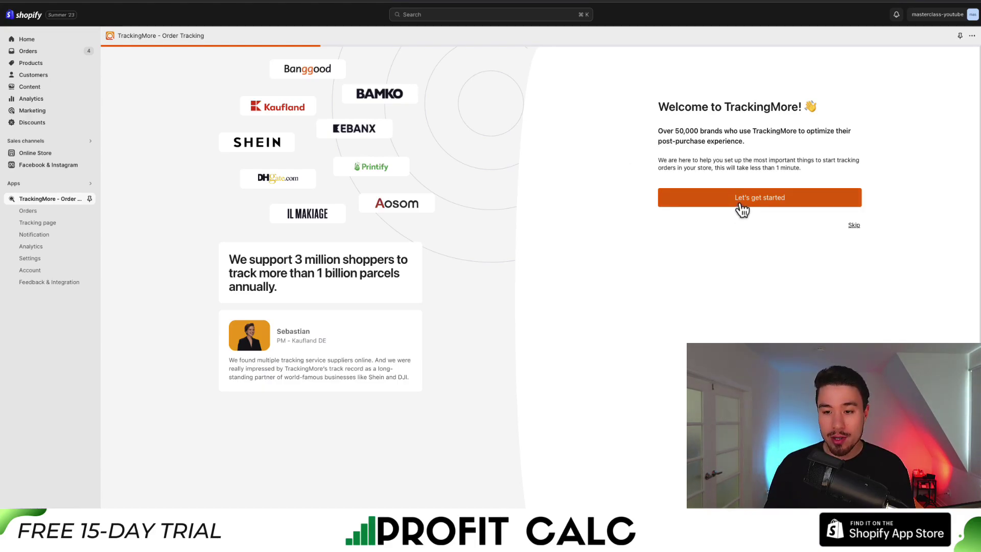
# Step: Start setup, accept the free recent-order sync, and answer 'No, I am not a dropshipper'
pyautogui.click(741, 204)
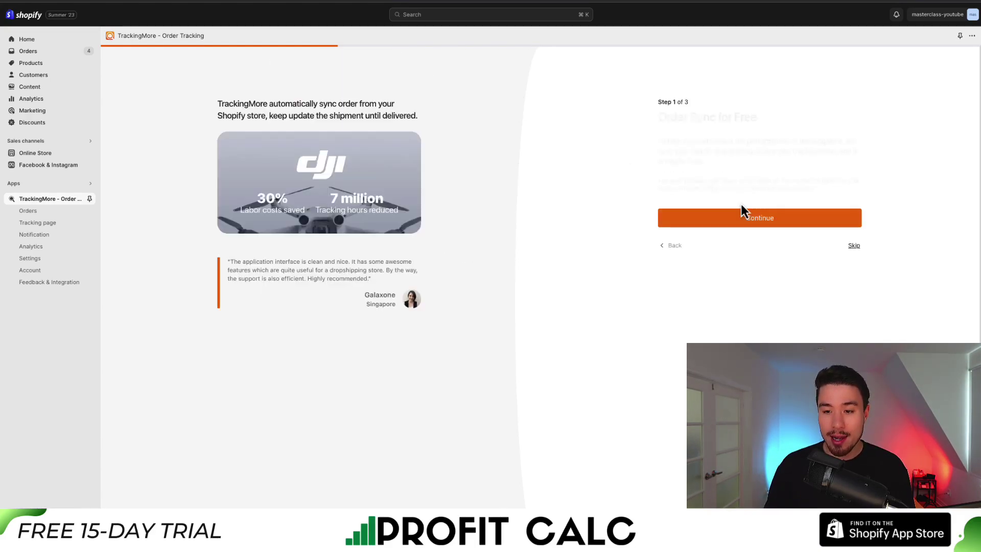
pyautogui.click(699, 220)
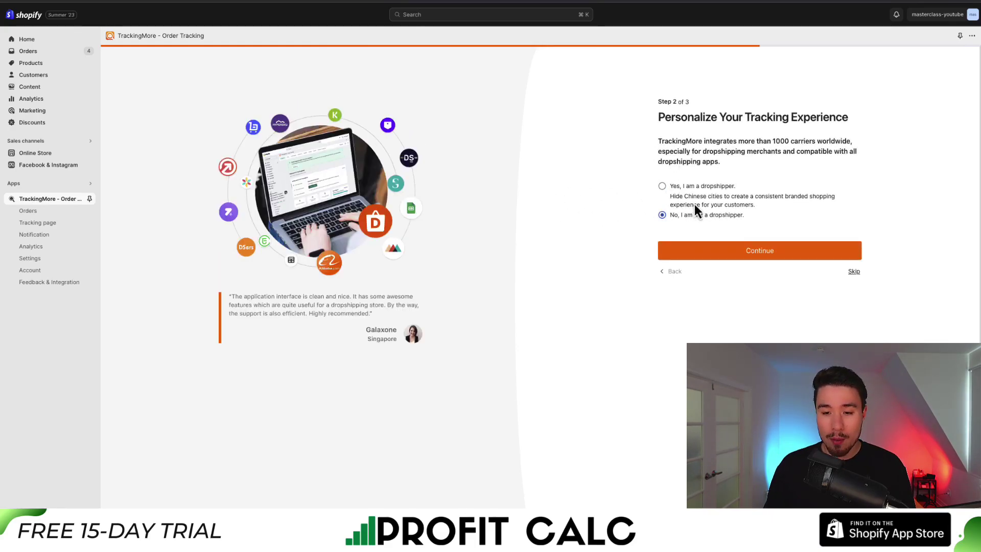
pyautogui.click(694, 190)
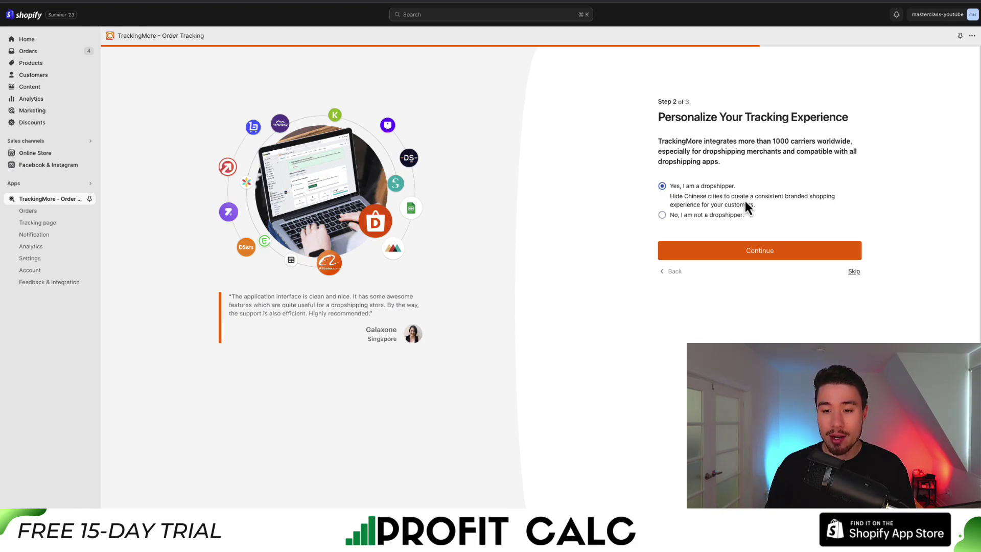
pyautogui.click(715, 216)
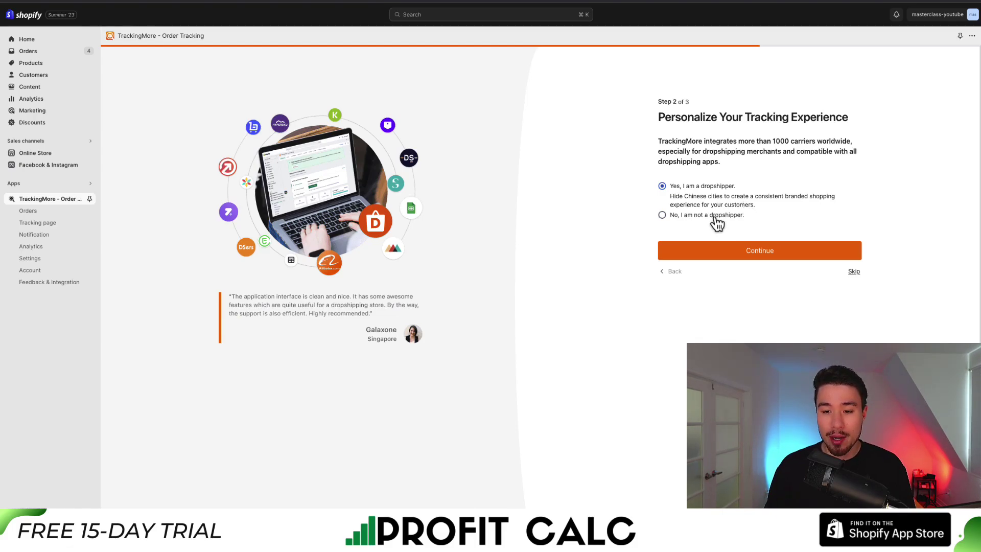
# Step: Keep the Classic tracking page theme after trying Modern, and finish the setup
pyautogui.click(729, 253)
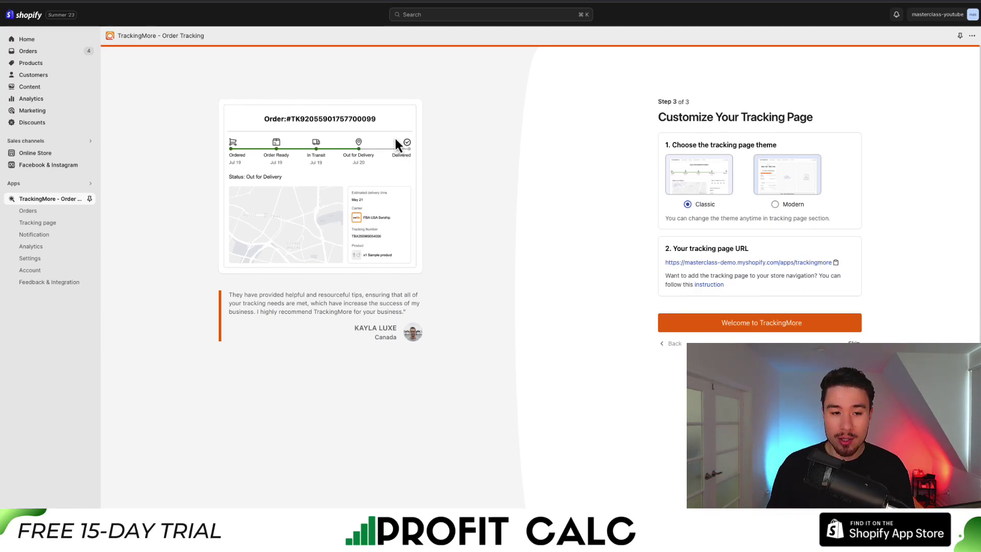
pyautogui.click(792, 206)
pyautogui.click(715, 206)
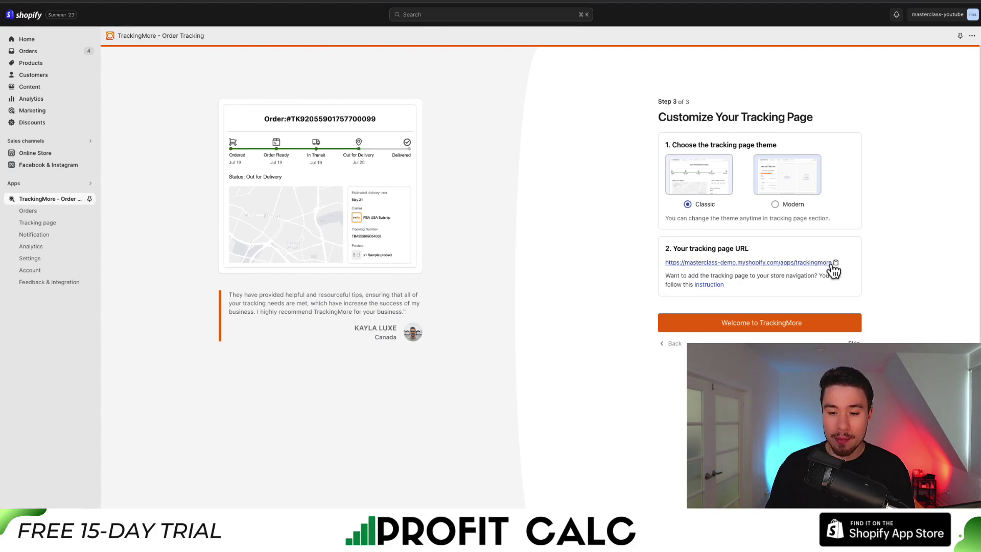
pyautogui.click(728, 324)
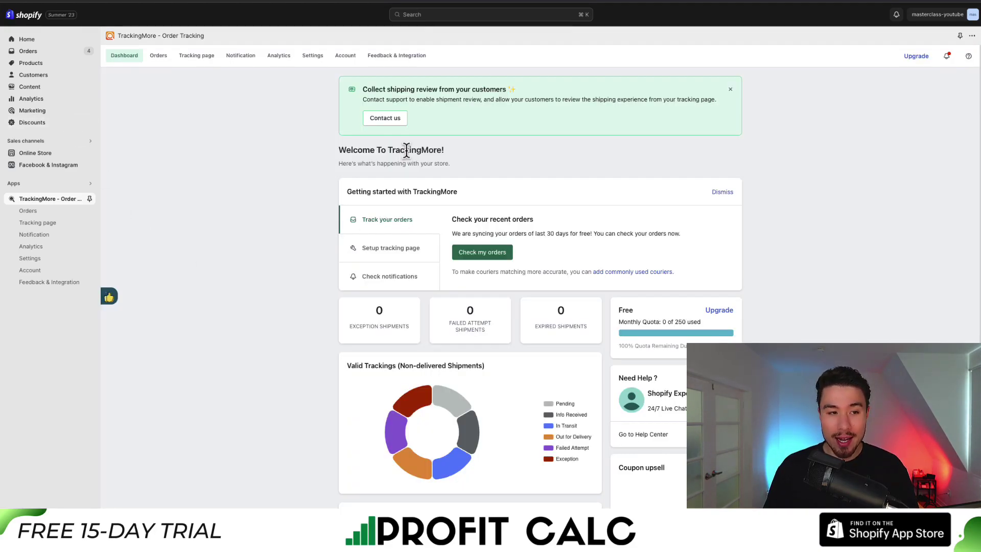
# Step: Preview the storefront Track Your Order page from the 'Setup tracking page' step, then return to the dashboard
pyautogui.click(388, 251)
pyautogui.click(522, 252)
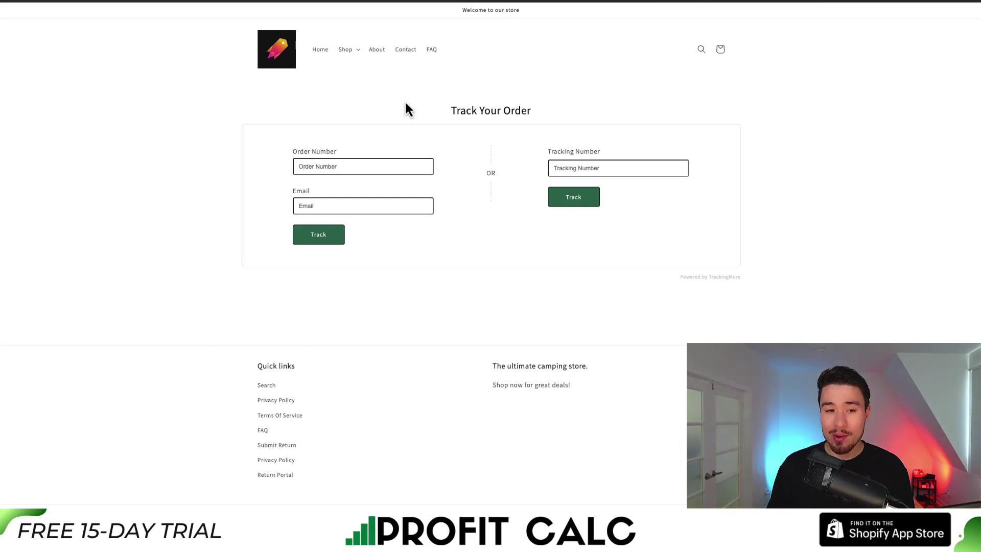
pyautogui.click(339, 167)
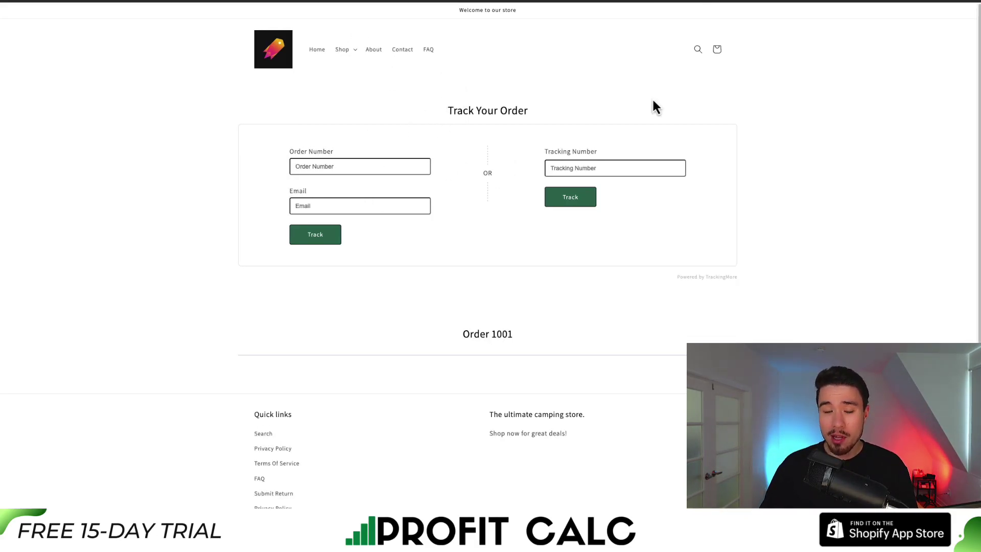
pyautogui.click(699, 6)
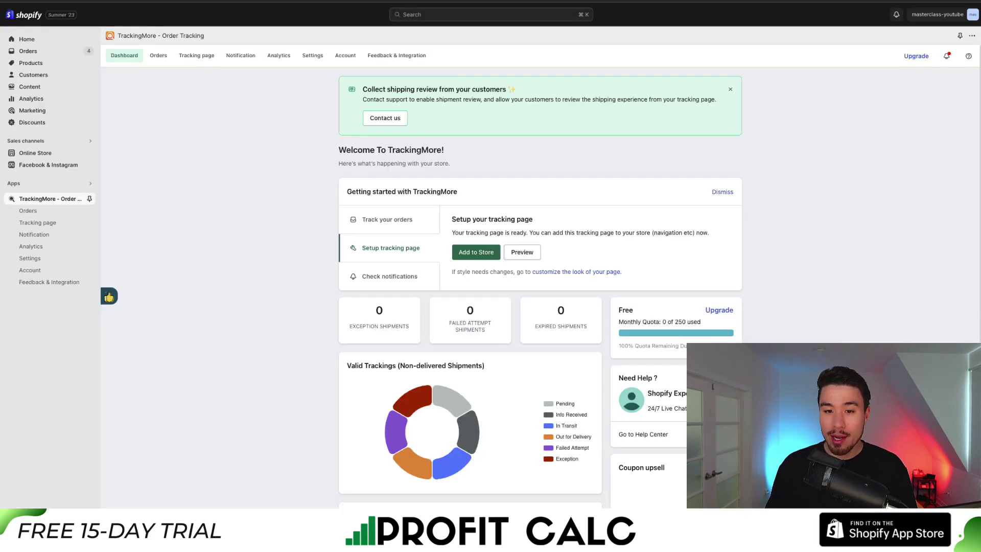
# Step: Review the Tracking page settings (Classic template, /apps/trackingmore path) and pin the TrackingMore app
pyautogui.click(562, 271)
pyautogui.scroll(-2, 562, 276)
pyautogui.scroll(1, 384, 108)
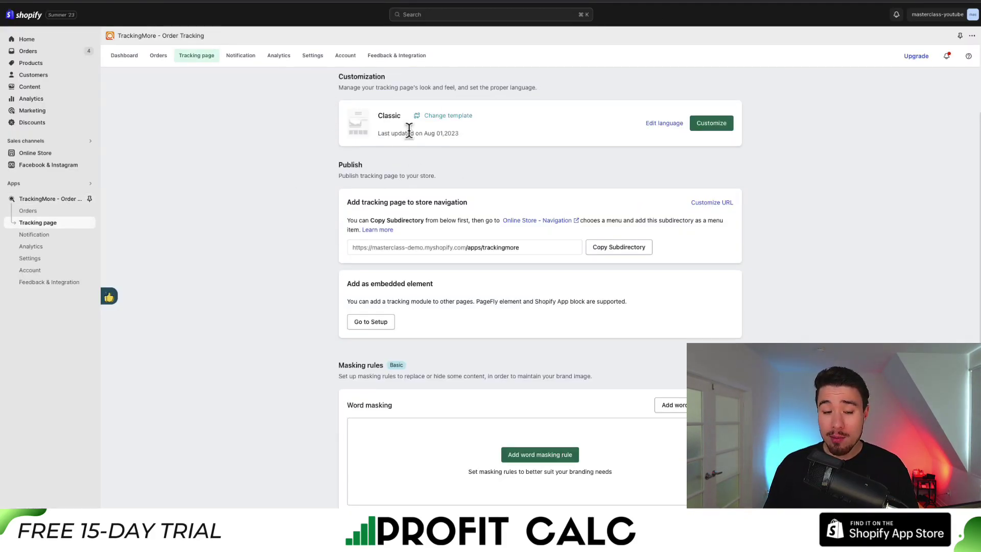
pyautogui.scroll(-4, 342, 242)
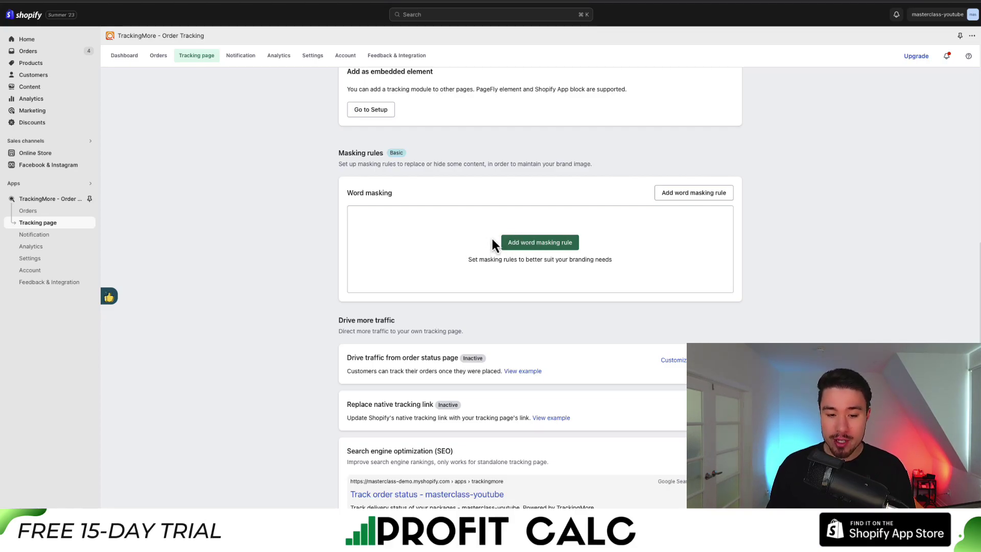
pyautogui.moveTo(483, 371)
pyautogui.mouseDown()
pyautogui.moveTo(400, 371)
pyautogui.moveTo(373, 357)
pyautogui.moveTo(457, 357)
pyautogui.moveTo(416, 357)
pyautogui.moveTo(351, 372)
pyautogui.moveTo(489, 371)
pyautogui.mouseUp()
pyautogui.moveTo(388, 404); pyautogui.dragTo(429, 405)
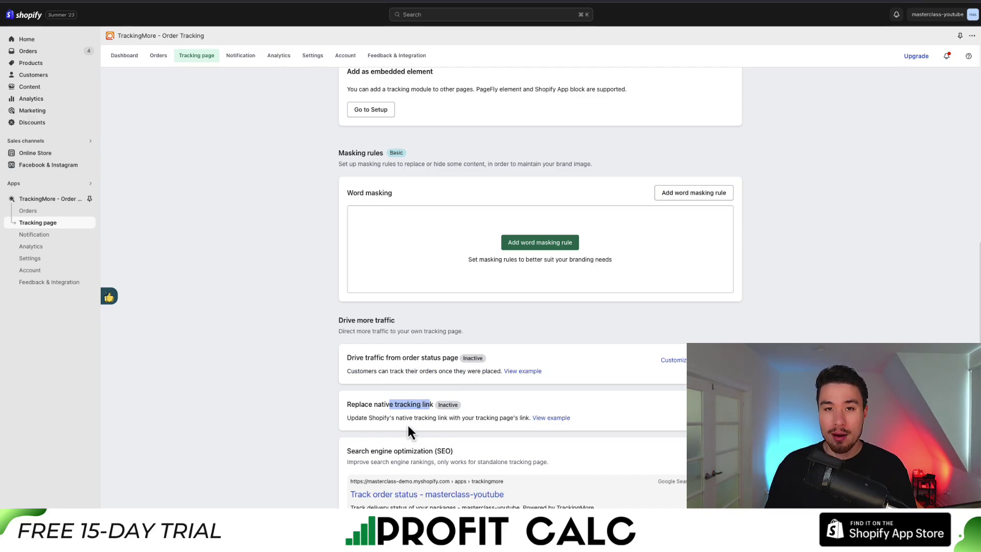
pyautogui.scroll(2, 404, 388)
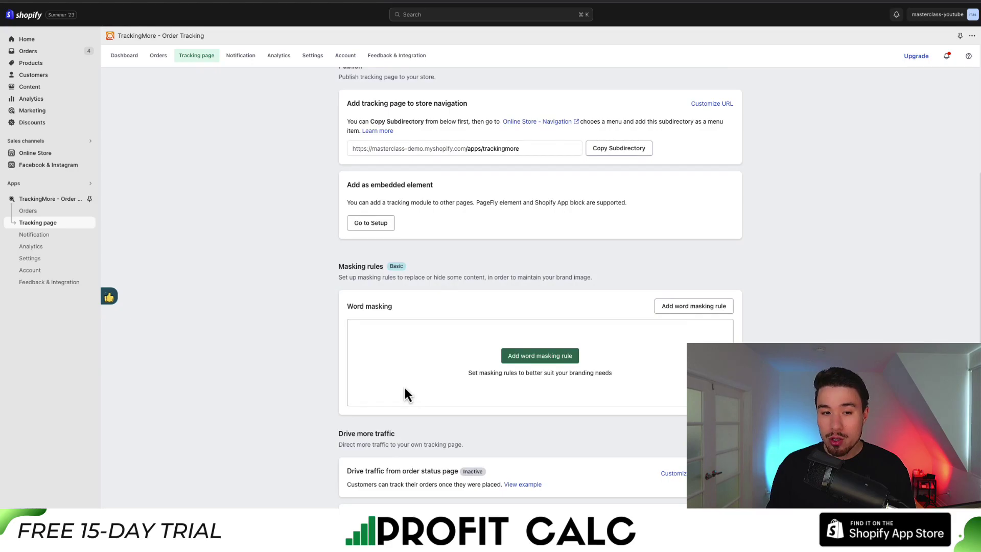
pyautogui.scroll(3, 404, 385)
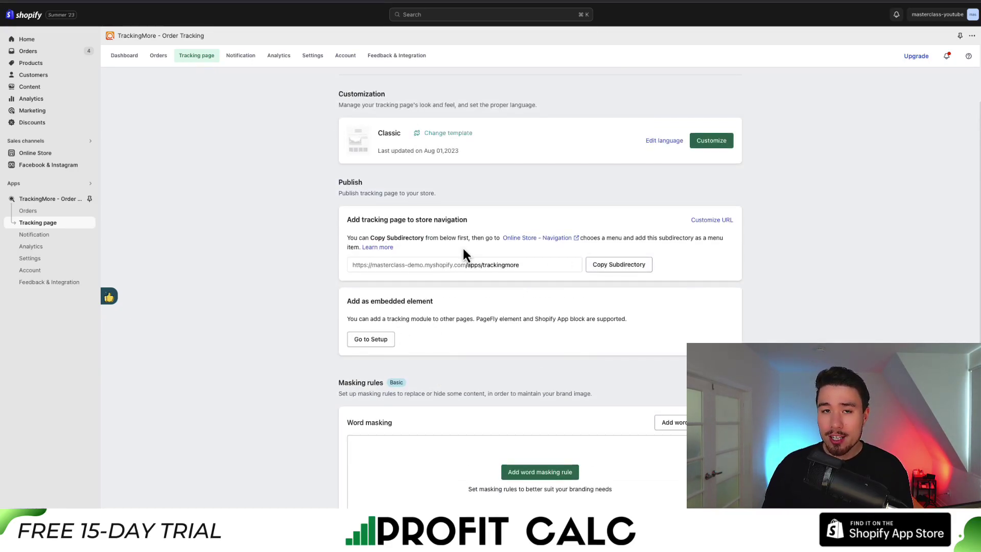
pyautogui.click(89, 199)
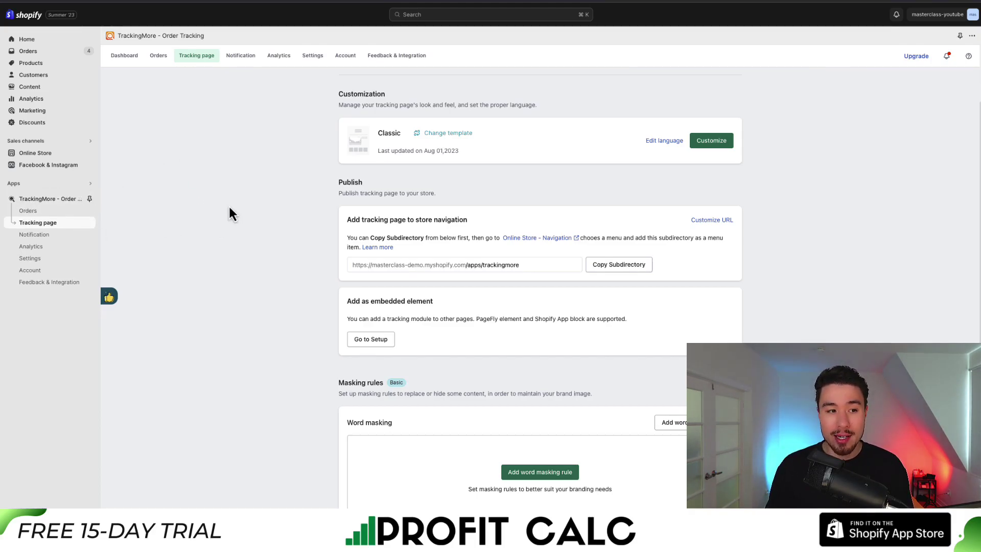
# Step: In Online Store > Navigation, add a Main menu item named 'Tracking Your Order'
pyautogui.click(37, 155)
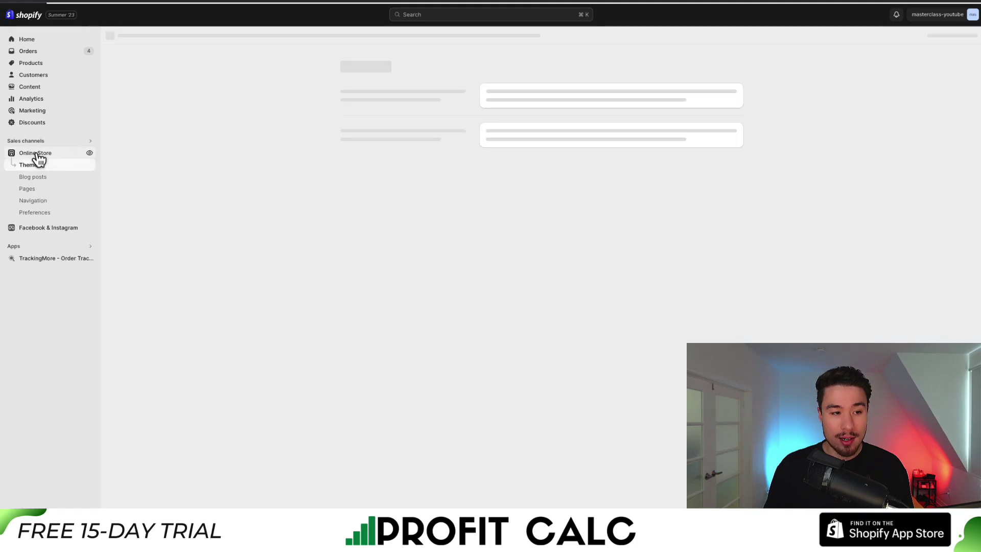
pyautogui.click(33, 203)
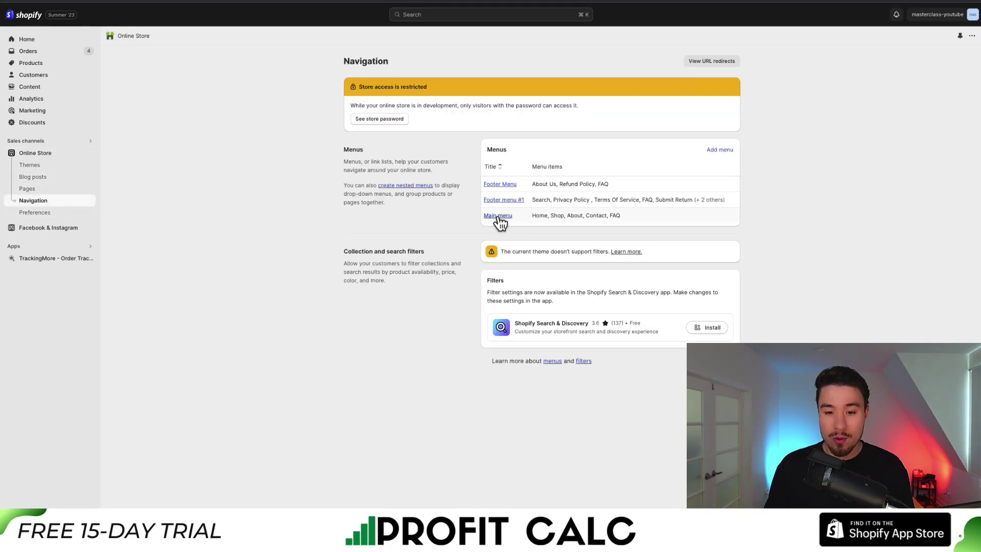
pyautogui.click(498, 217)
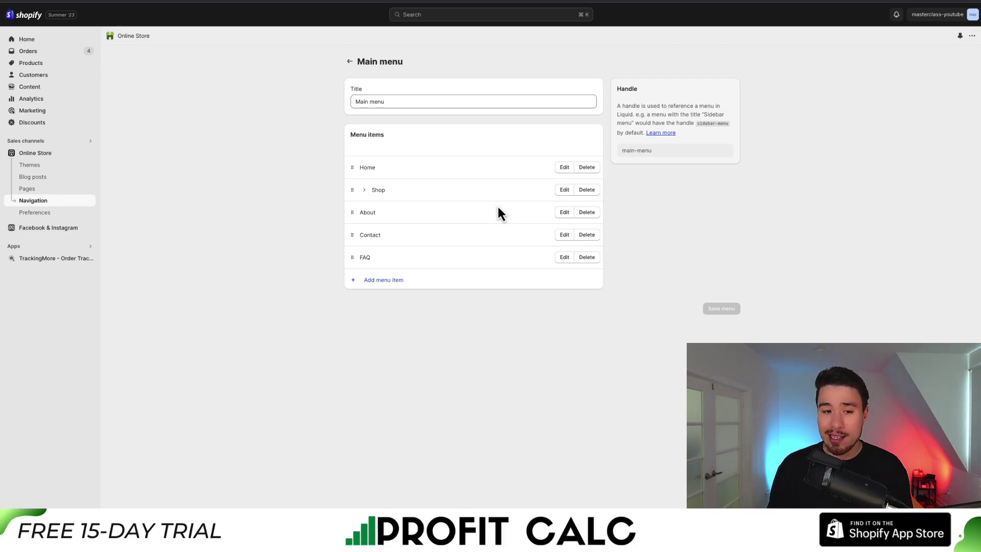
pyautogui.click(381, 279)
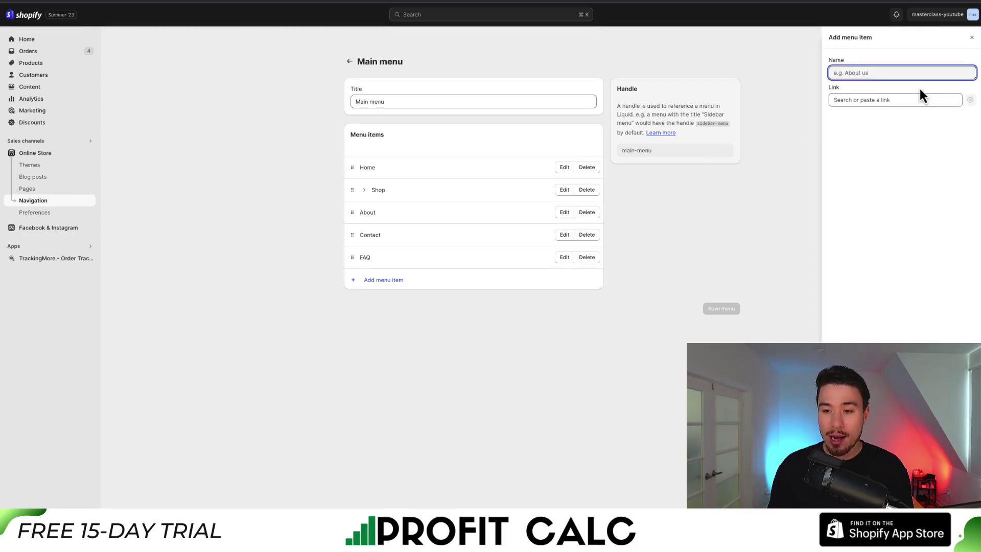
pyautogui.write('Tracking Your Order')
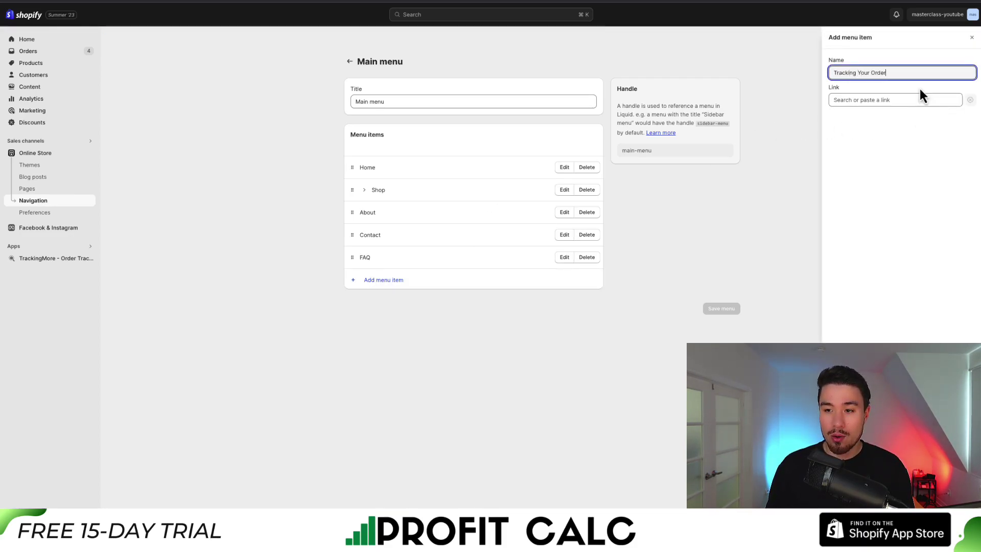
# Step: Link the new item to /apps/trackingmore, add it, and save the main menu
pyautogui.click(910, 98)
pyautogui.write('/apps/trackingmore')
pyautogui.click(904, 119)
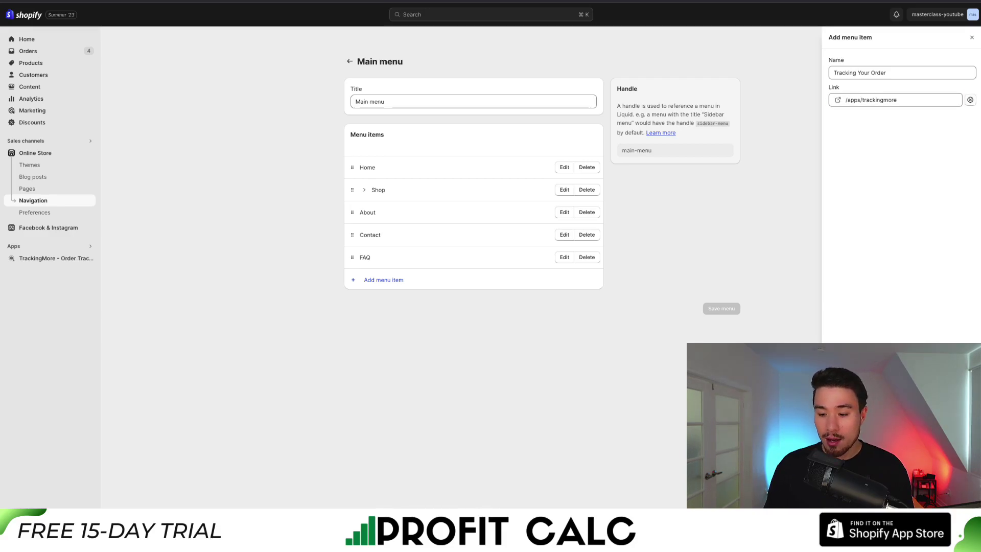
pyautogui.press('Return')
pyautogui.click(726, 331)
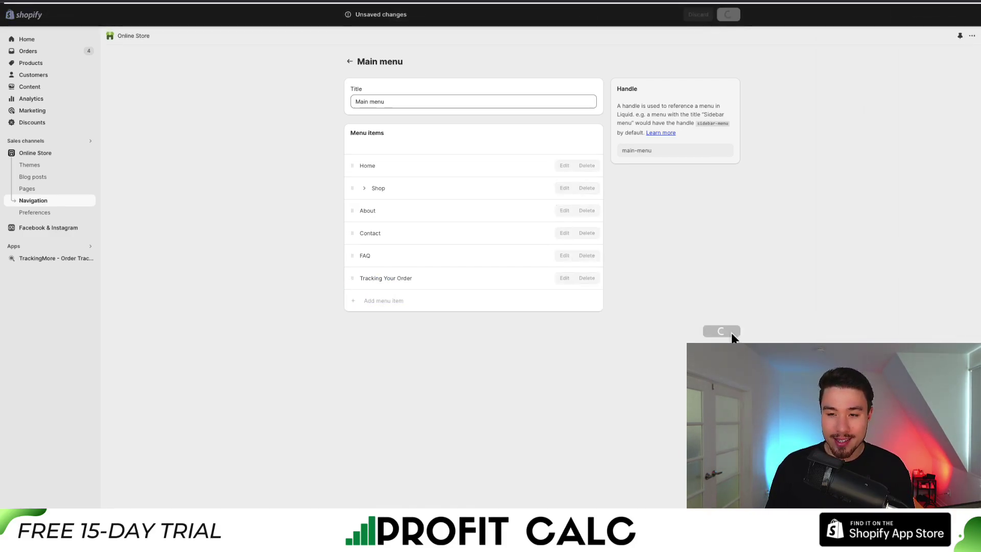
pyautogui.click(90, 152)
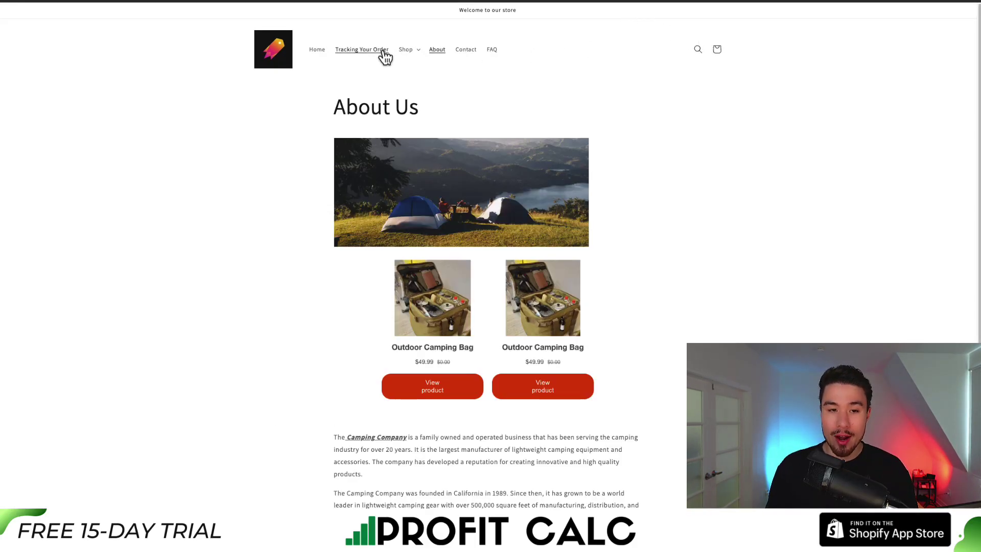
# Step: Confirm the storefront's Tracking Your Order link opens the lookup form, then go back to TrackingMore
pyautogui.click(367, 52)
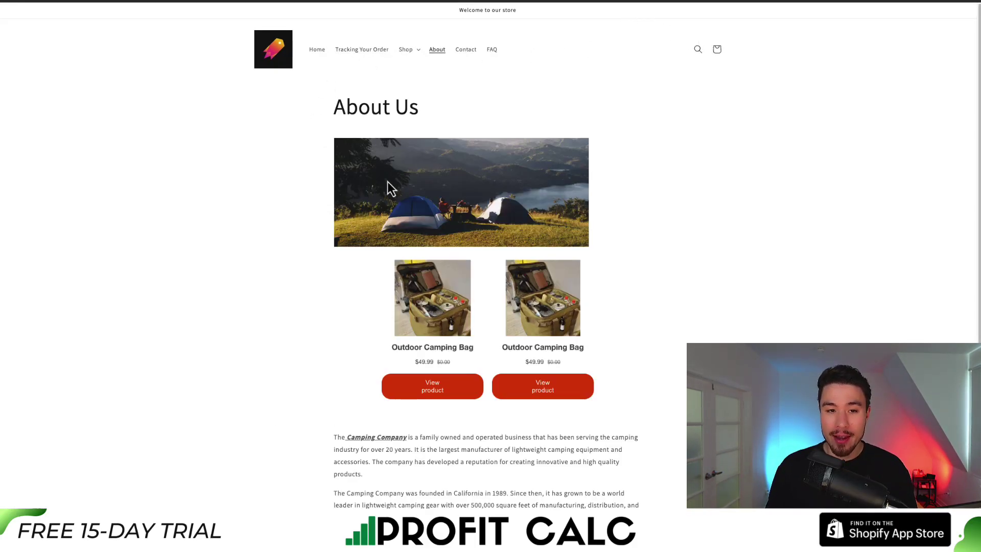
pyautogui.click(333, 204)
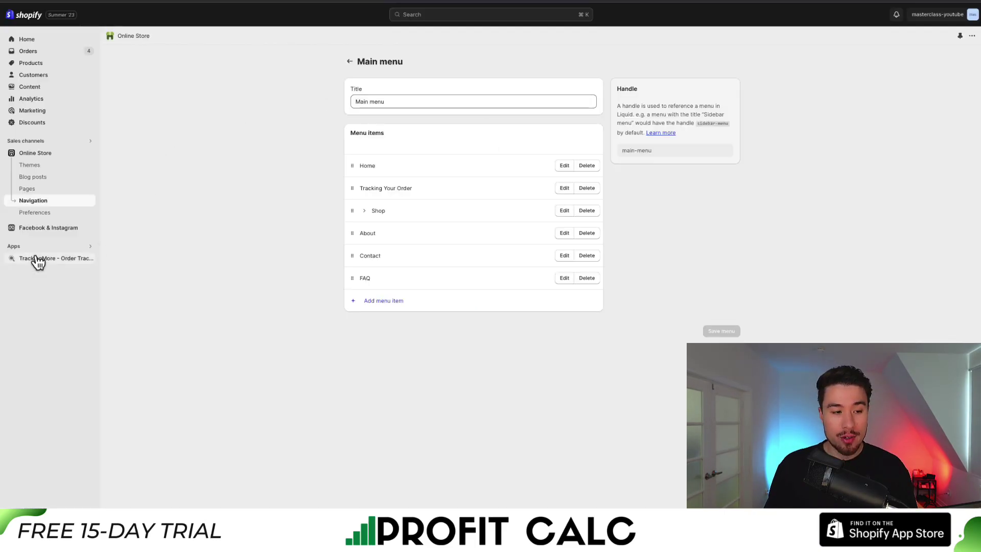
pyautogui.click(37, 259)
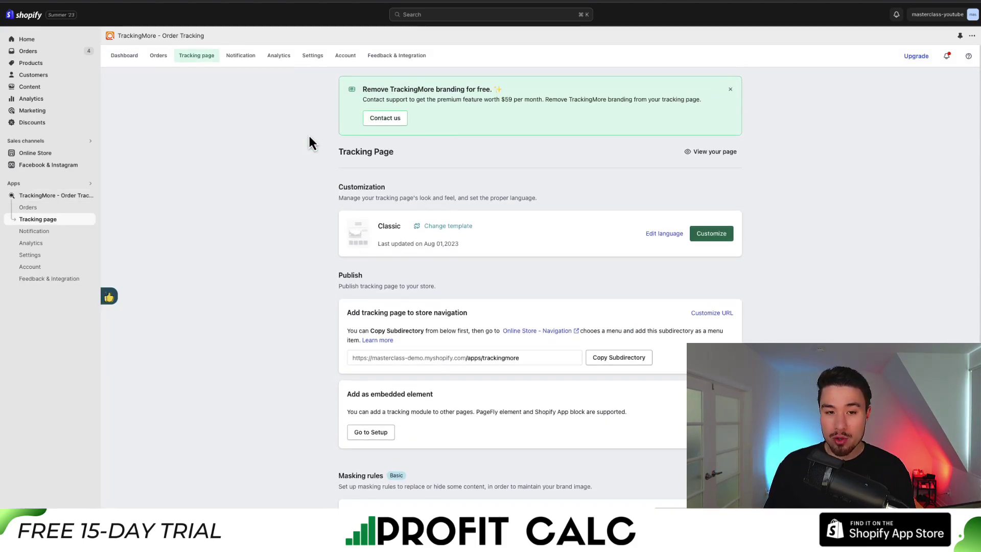
# Step: Open the Customize editor for the Classic tracking page template
pyautogui.click(712, 233)
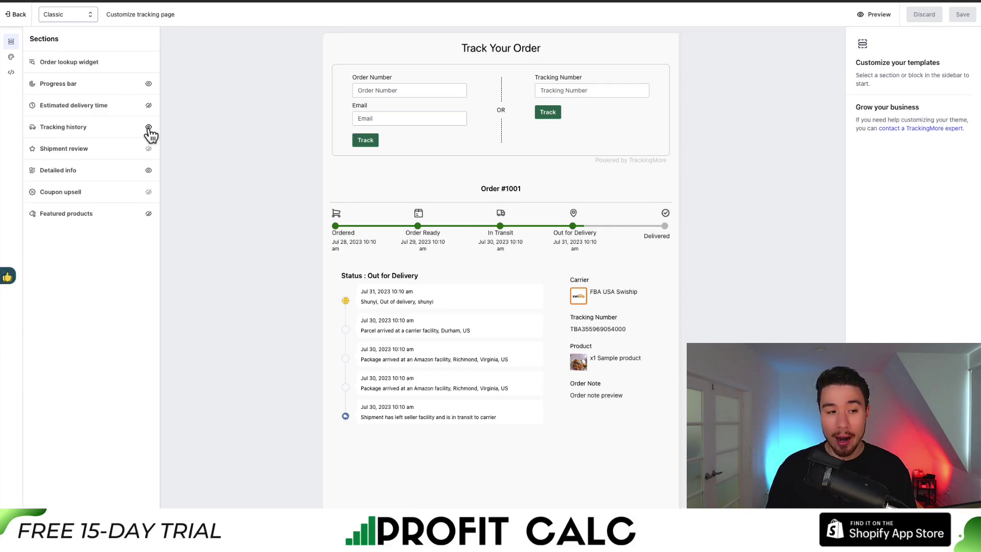
# Step: Make the Estimated delivery time and Featured products sections visible on the tracking page
pyautogui.click(148, 84)
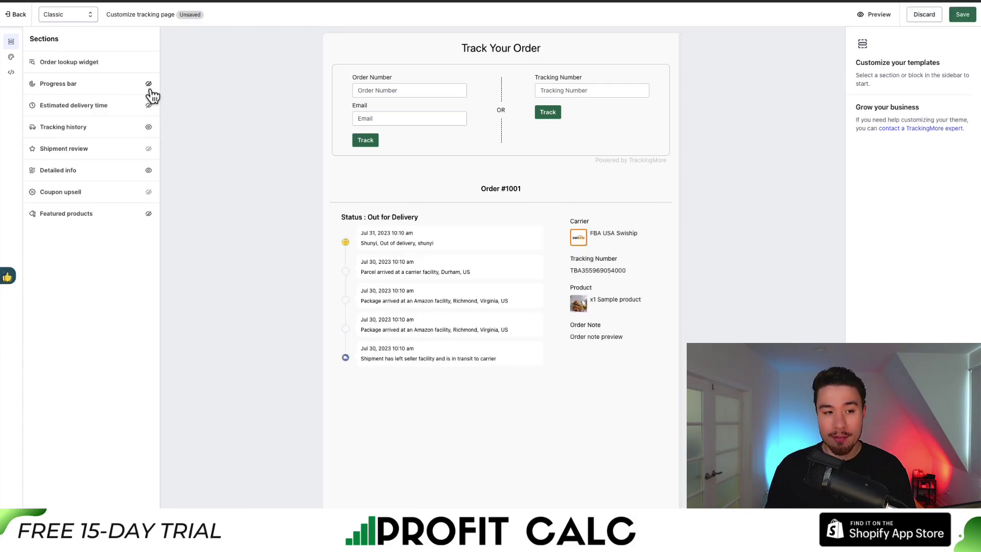
pyautogui.click(148, 84)
pyautogui.click(148, 106)
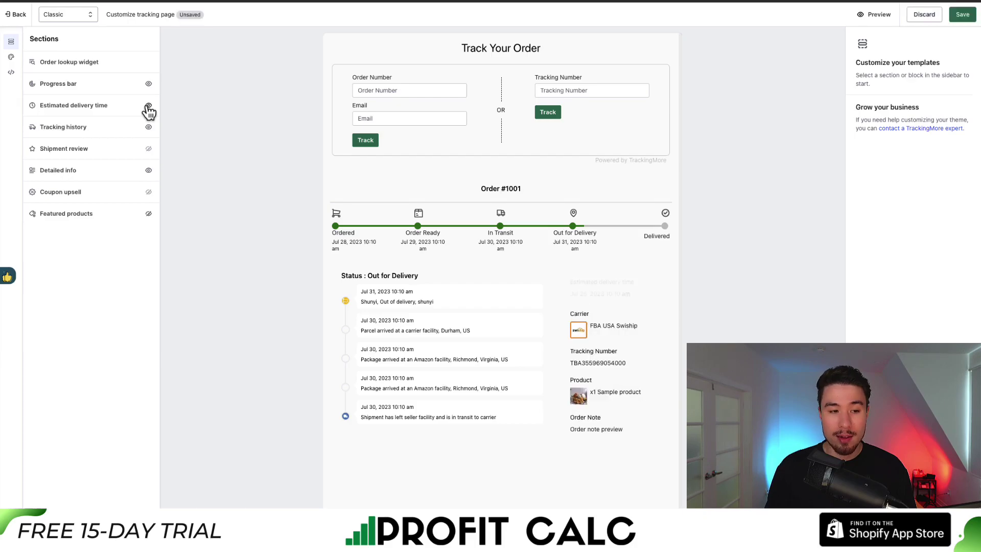
pyautogui.click(149, 132)
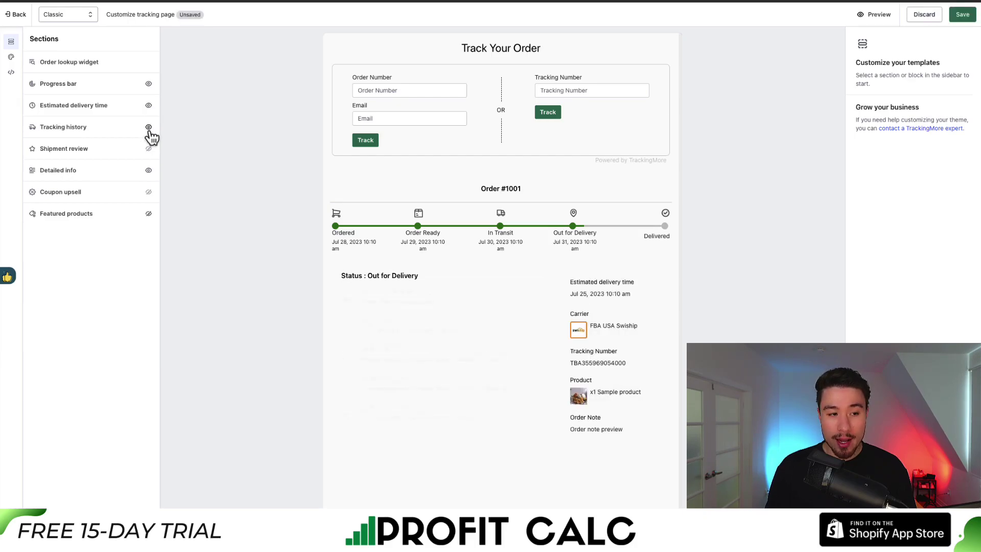
pyautogui.click(148, 214)
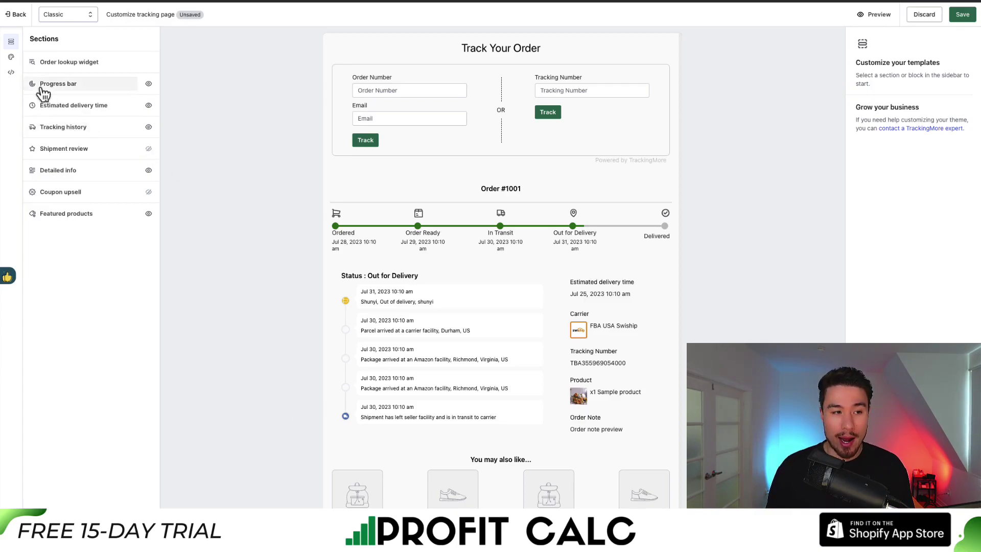
pyautogui.click(11, 57)
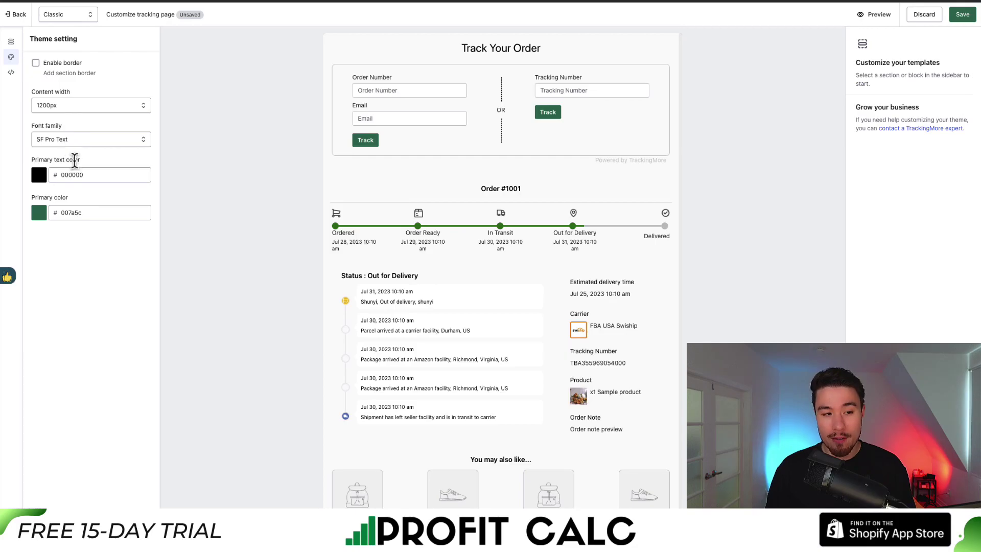
# Step: Pick red f51f1f as the primary colour, save the customization, and open a preview
pyautogui.click(45, 207)
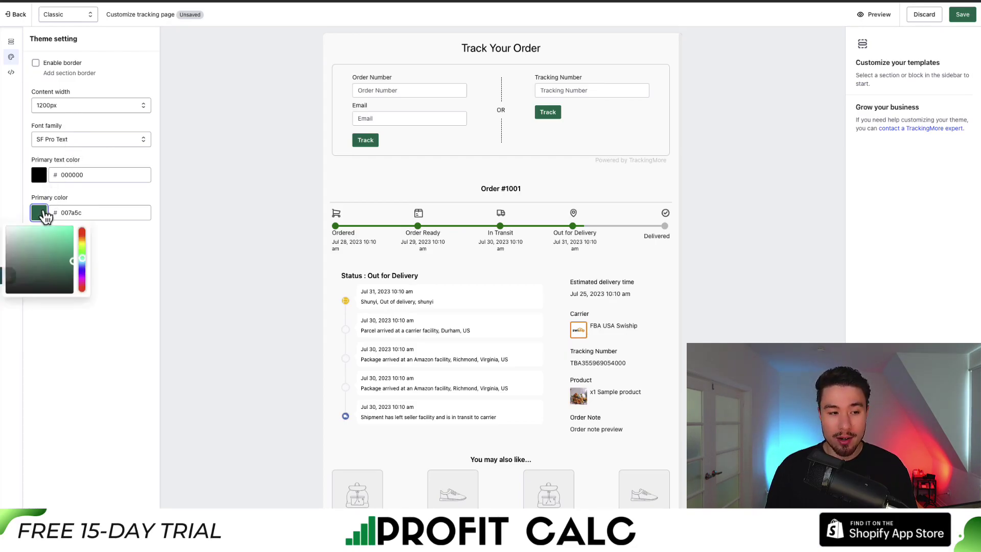
pyautogui.moveTo(82, 252); pyautogui.dragTo(68, 228)
pyautogui.click(245, 236)
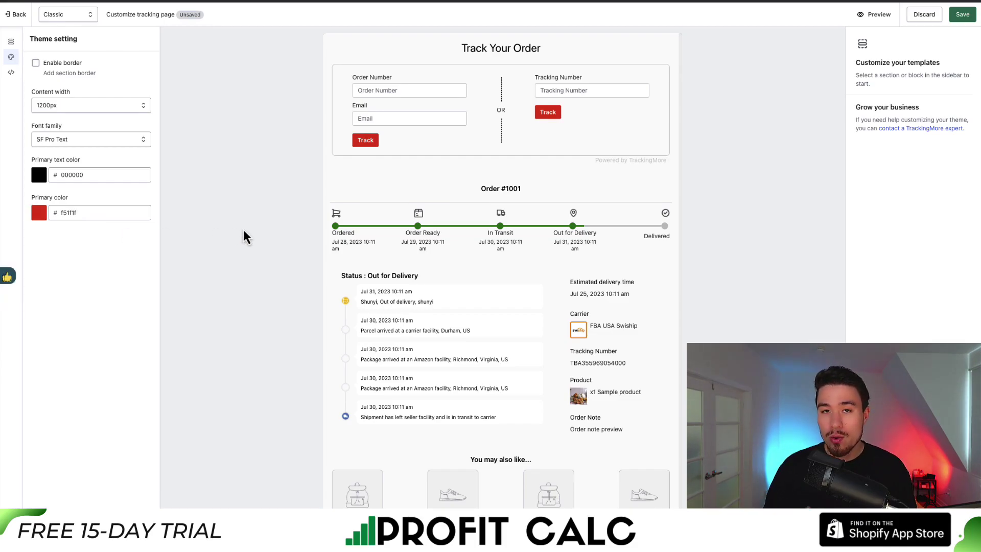
pyautogui.click(962, 14)
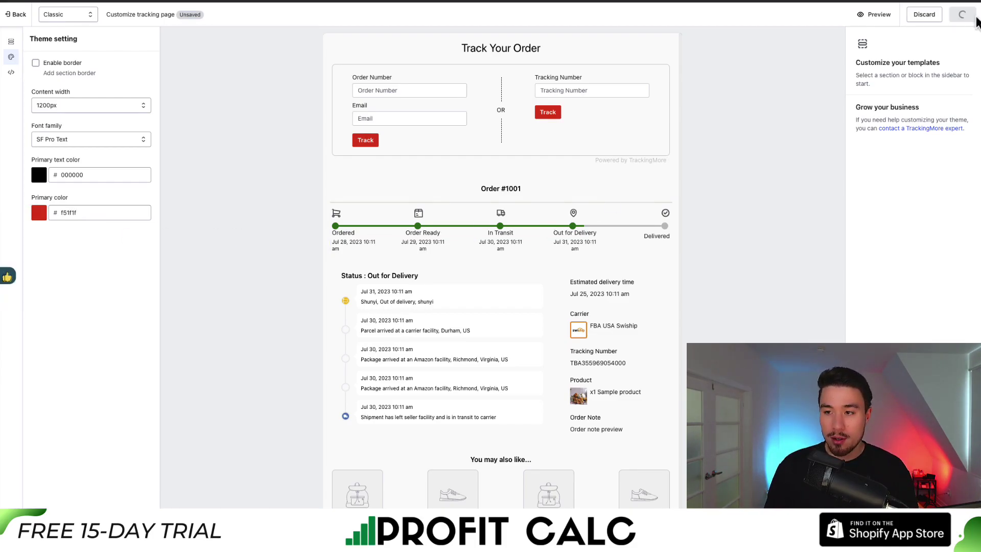
pyautogui.click(888, 15)
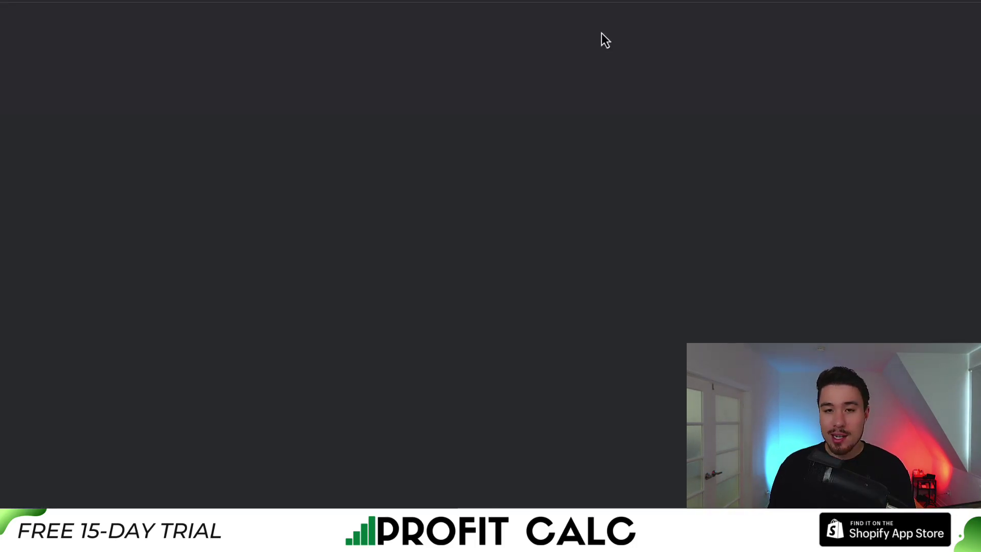
# Step: Scroll through the previewed Track Your Order page to check the red buttons and product recommendations
pyautogui.scroll(-8, 598, 31)
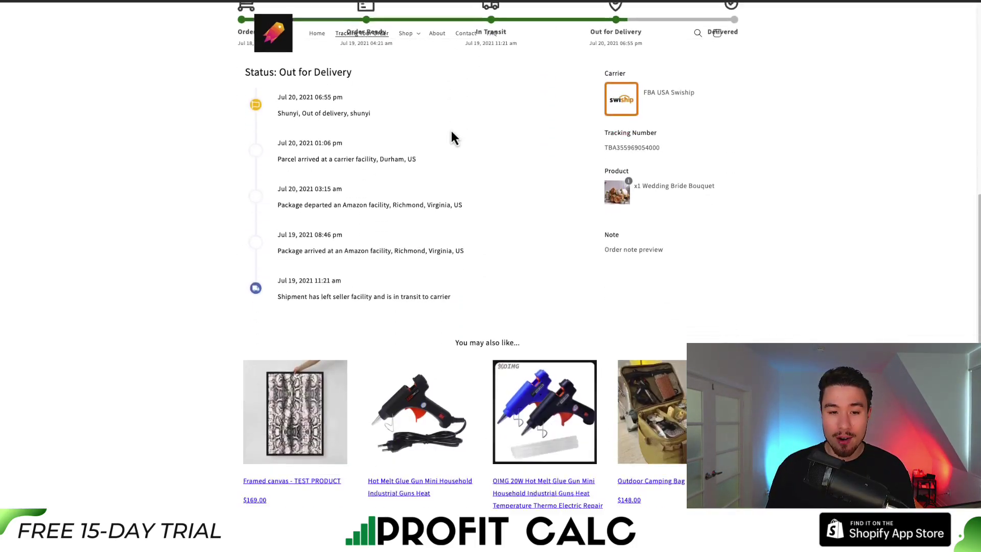
pyautogui.scroll(8, 477, 213)
pyautogui.scroll(-7, 387, 221)
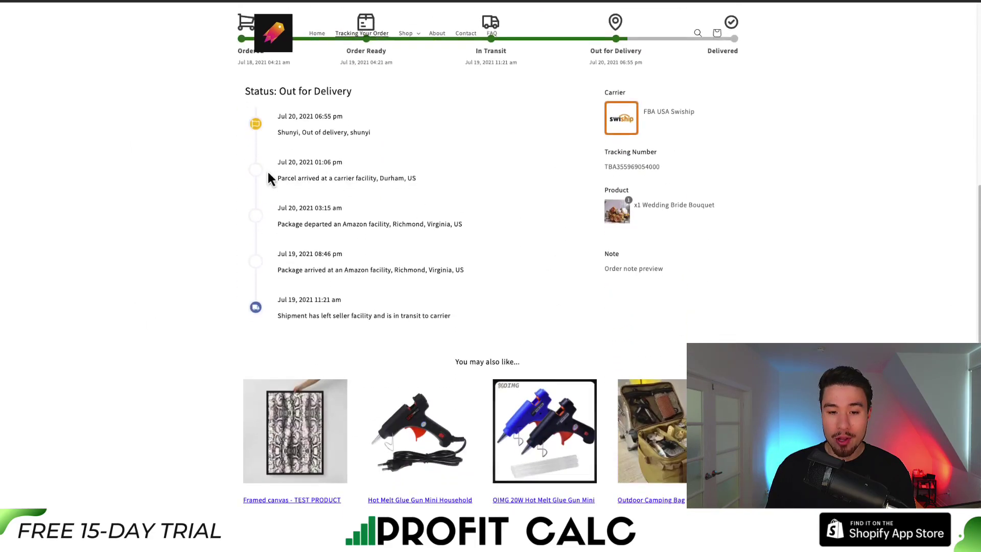
pyautogui.scroll(-3, 482, 272)
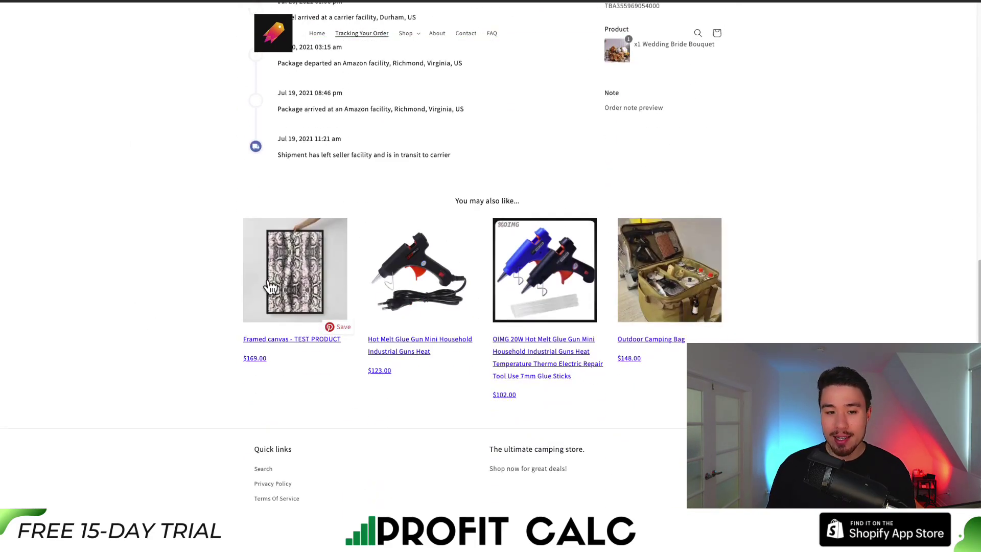
pyautogui.scroll(1, 271, 286)
pyautogui.scroll(8, 225, 306)
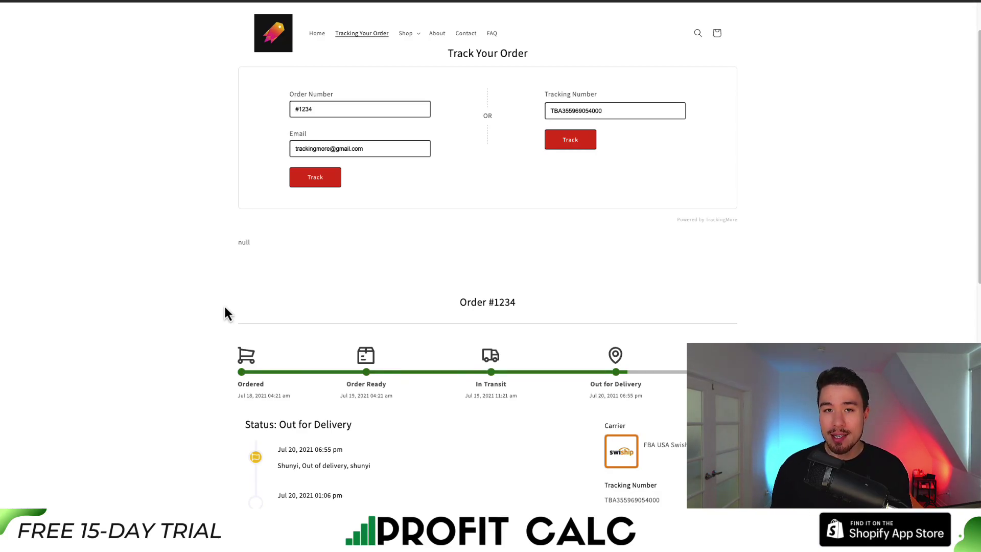
pyautogui.scroll(1, 238, 310)
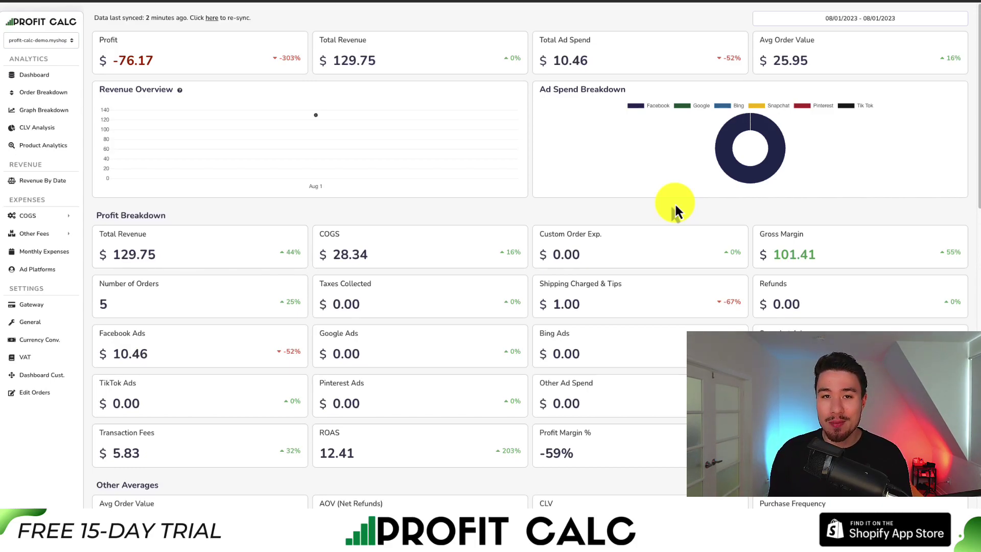
# Step: Set Profit Calc to the last 7 days (07/26/2023–08/01/2023) and review the 361.65 profit figures
pyautogui.click(863, 18)
pyautogui.click(916, 61)
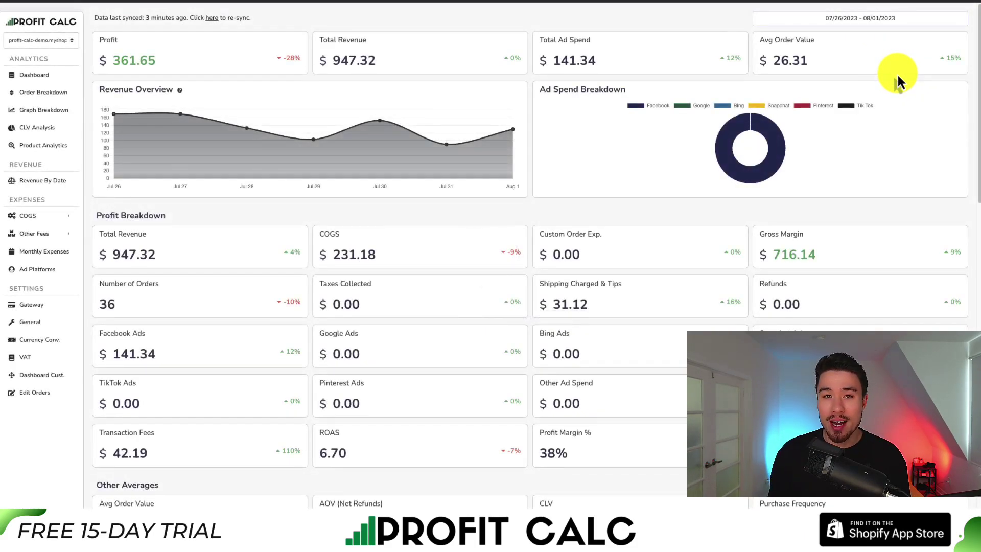
pyautogui.scroll(-4, 966, 128)
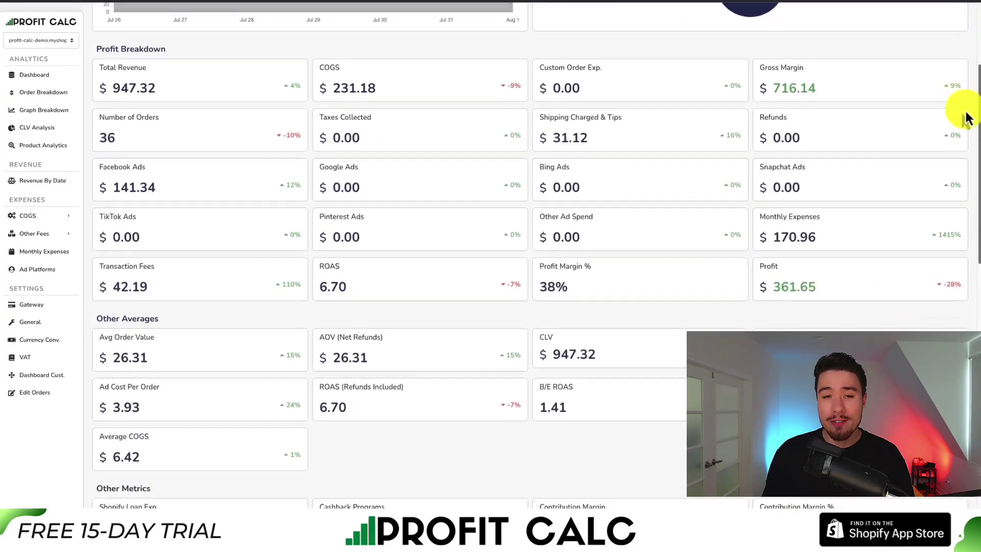
pyautogui.scroll(-8, 965, 128)
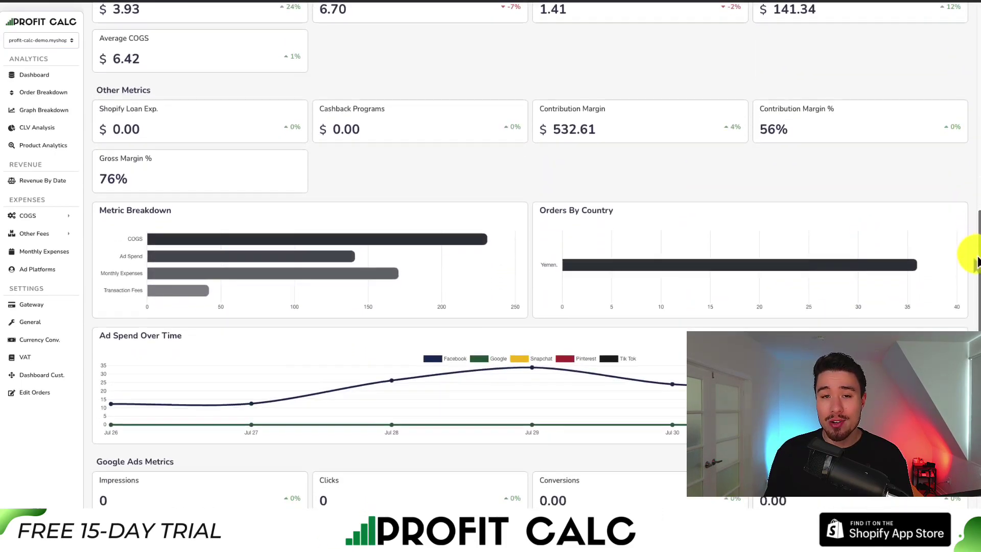
pyautogui.scroll(12, 973, 261)
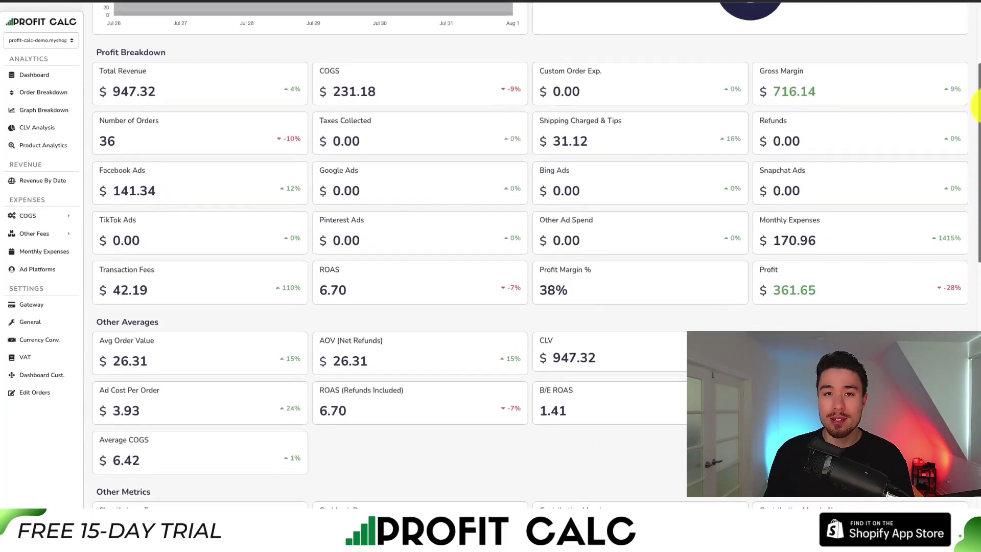
pyautogui.scroll(2, 977, 79)
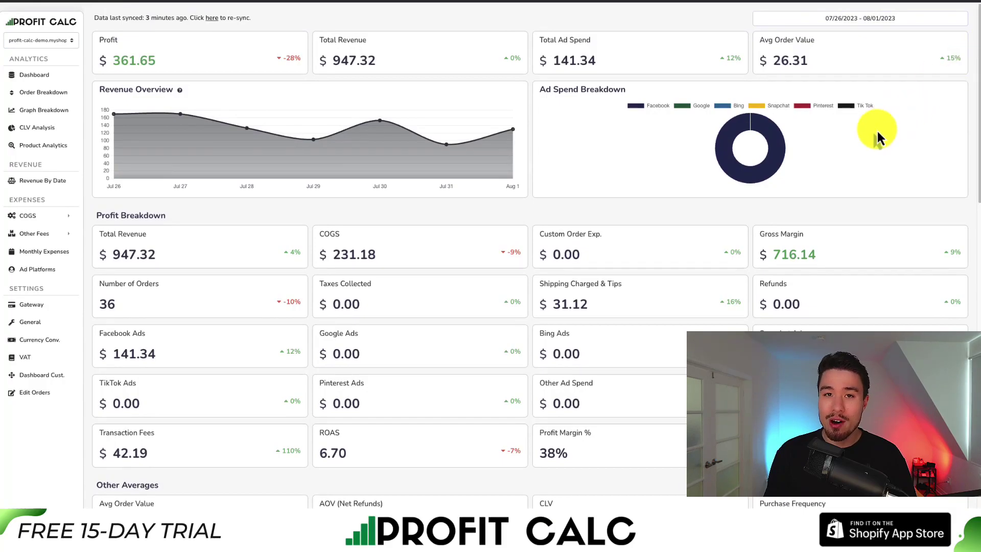